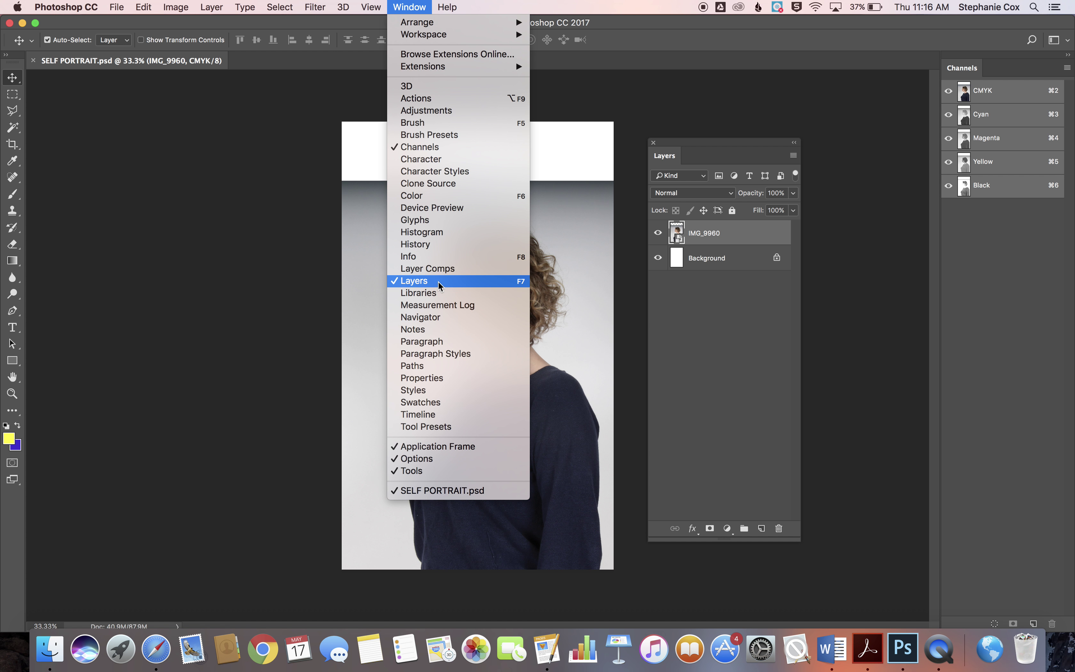
Step: Open the Paths panel, close the Channels panel, and dock Paths below the Layers panel
{"action": "left_click", "coordinate": [434, 367]}
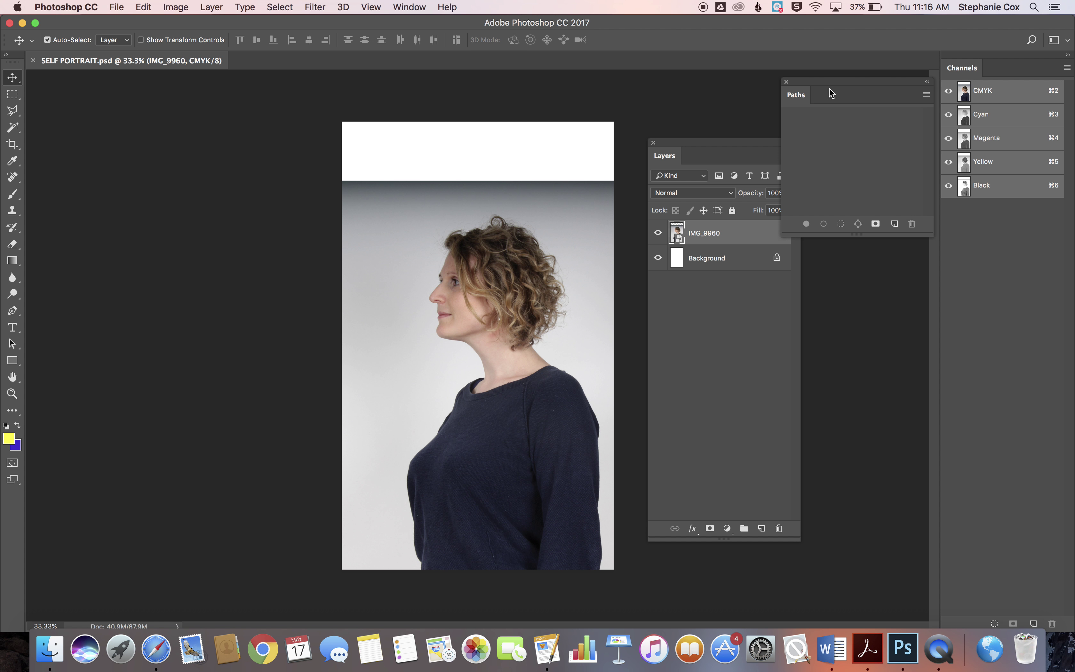
{"action": "left_click_drag", "start_coordinate": [848, 88], "coordinate": [237, 173]}
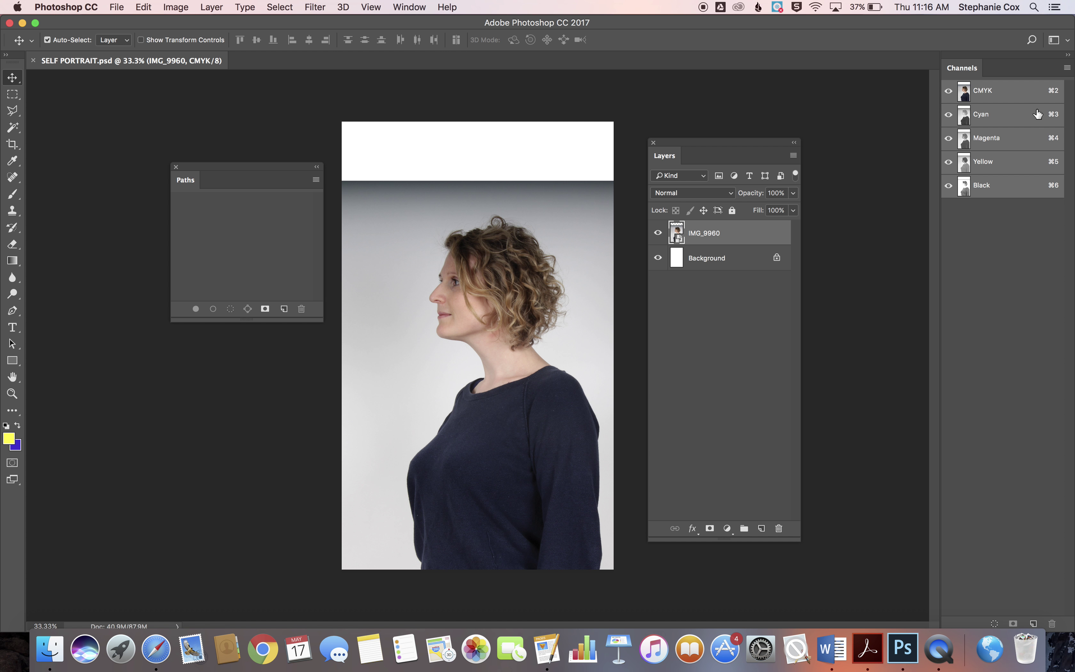
{"action": "left_click_drag", "start_coordinate": [966, 63], "coordinate": [991, 91]}
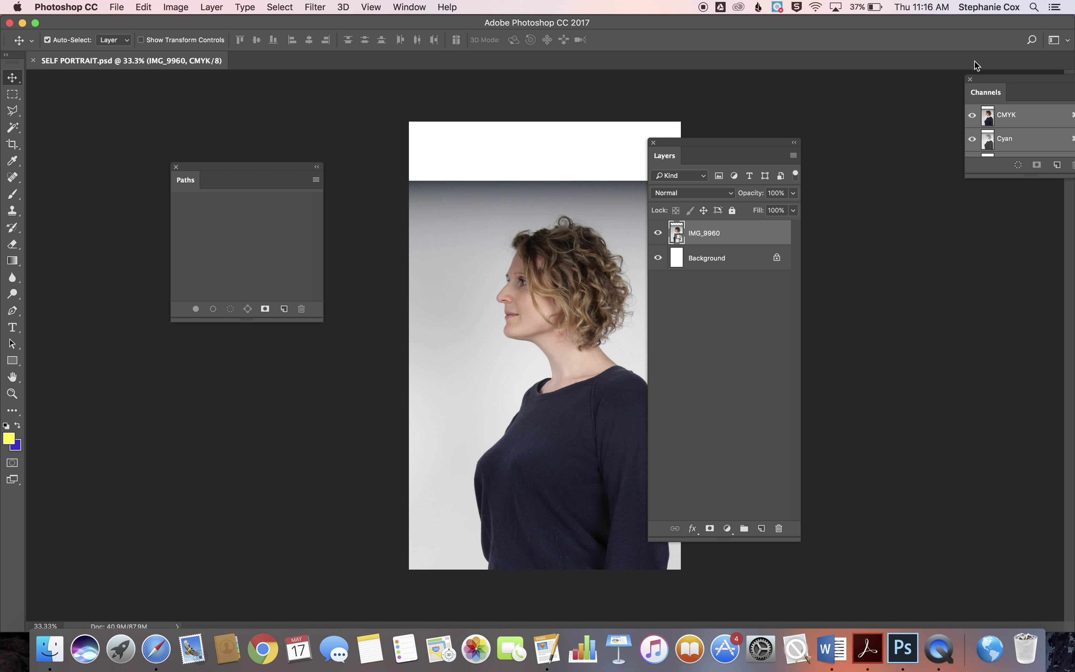
{"action": "left_click", "coordinate": [970, 79]}
{"action": "left_click_drag", "start_coordinate": [727, 160], "coordinate": [810, 119]}
{"action": "left_click_drag", "start_coordinate": [239, 181], "coordinate": [883, 295]}
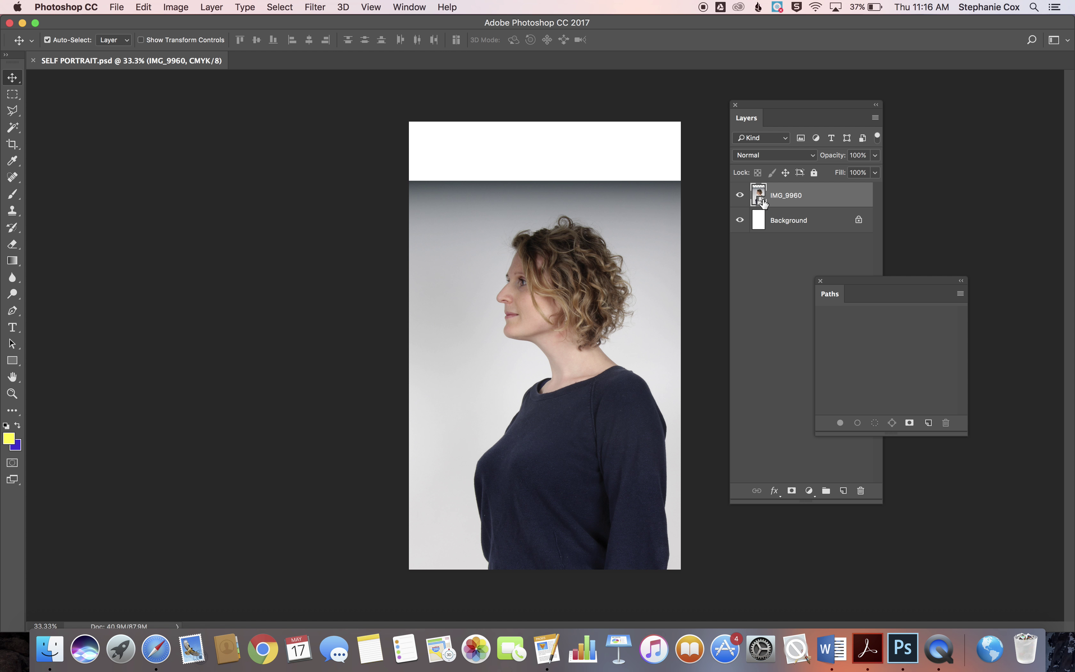
Step: Rasterize the IMG_9960 smart object layer and bring the Paths panel to the front
{"action": "right_click", "coordinate": [795, 202]}
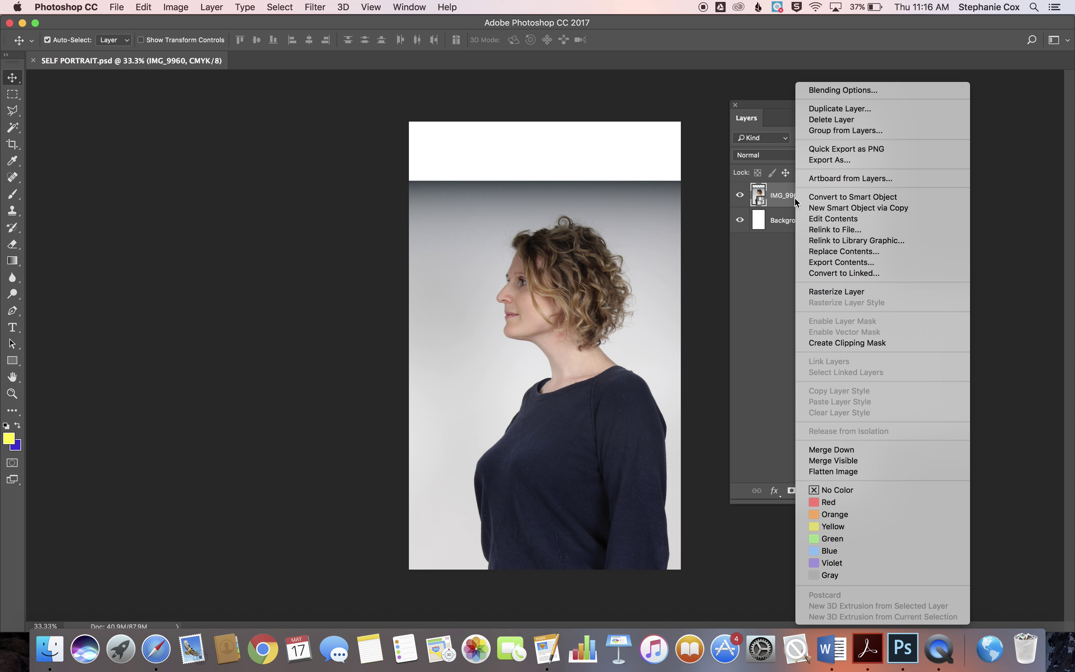
{"action": "left_click", "coordinate": [838, 292]}
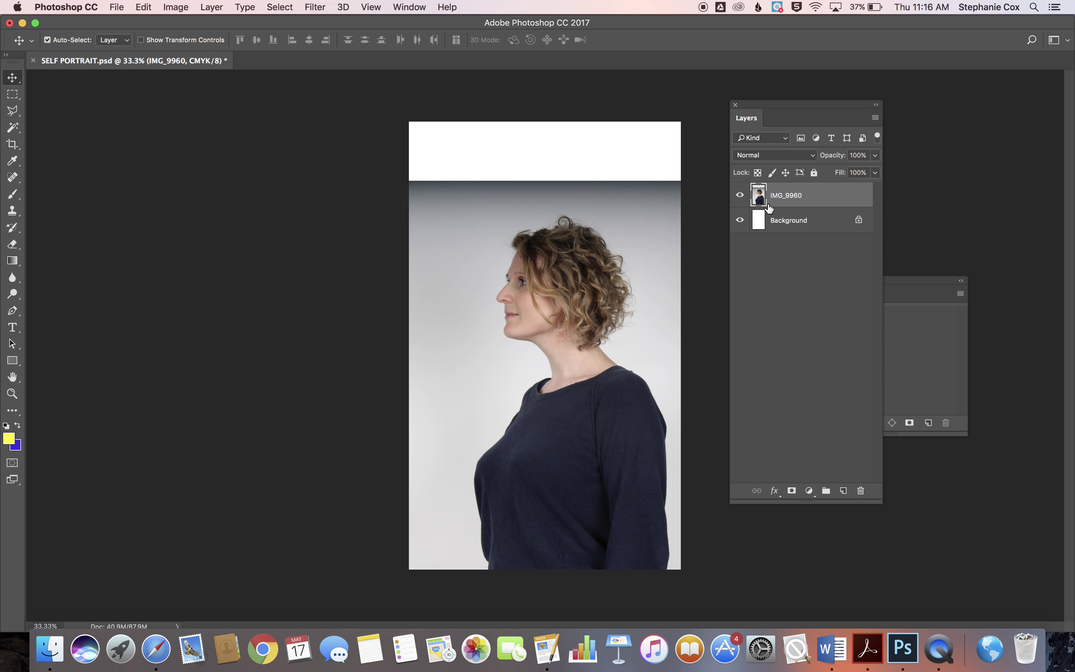
{"action": "left_click", "coordinate": [933, 345]}
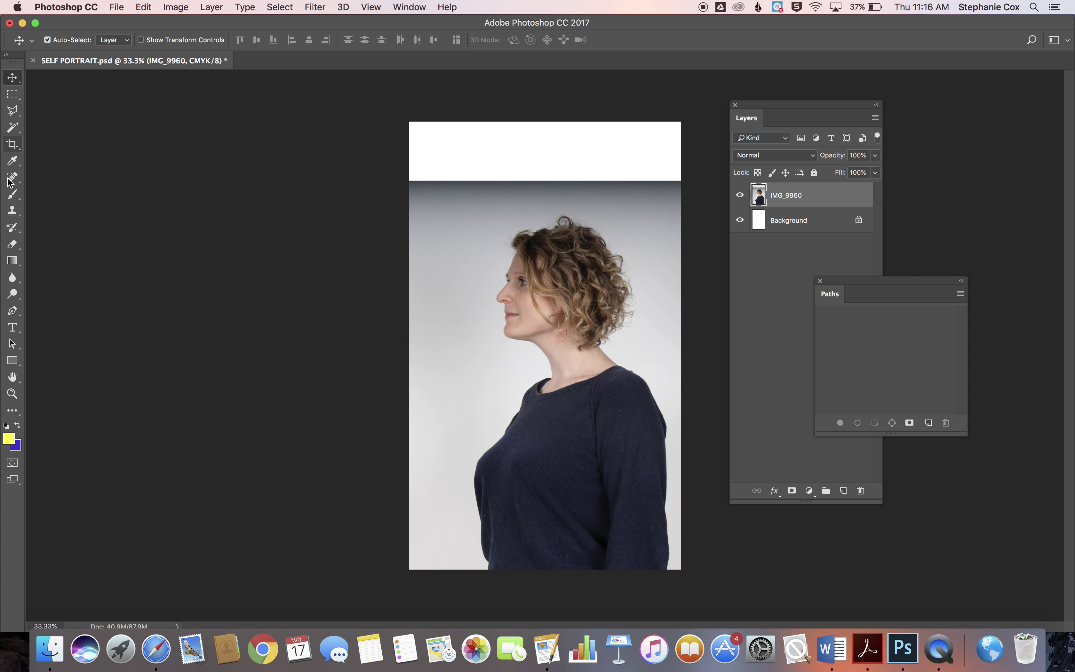
Step: Switch from the Lasso, Magic Wand and Brush tools to the Pen tool, and zoom in on the portrait
{"action": "left_click", "coordinate": [12, 111]}
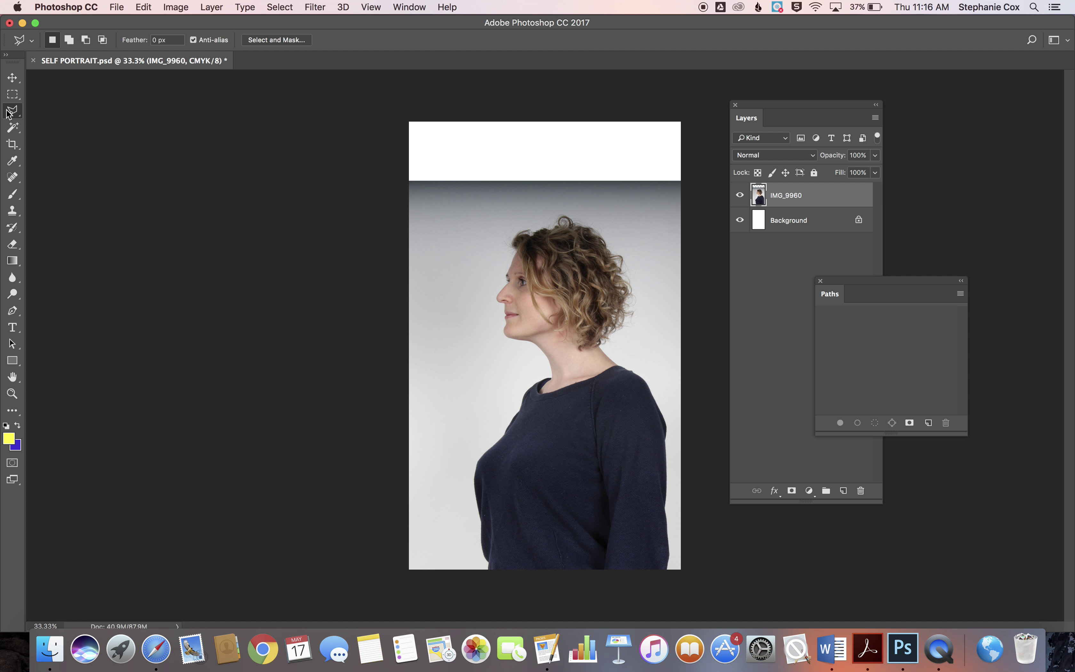
{"action": "left_click", "coordinate": [9, 132]}
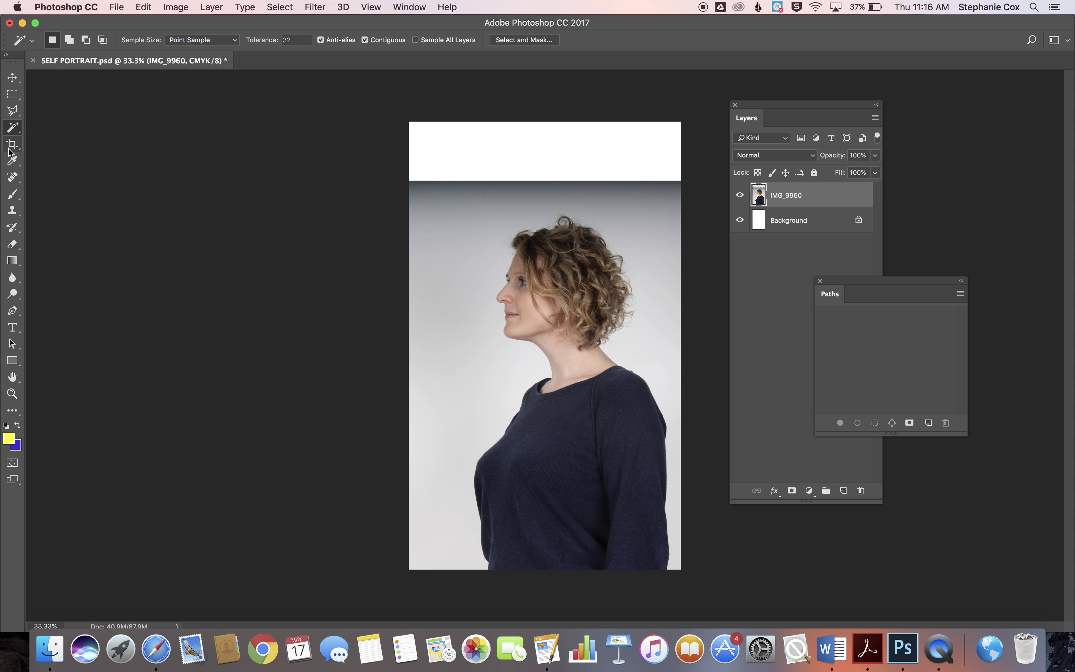
{"action": "left_click", "coordinate": [10, 200]}
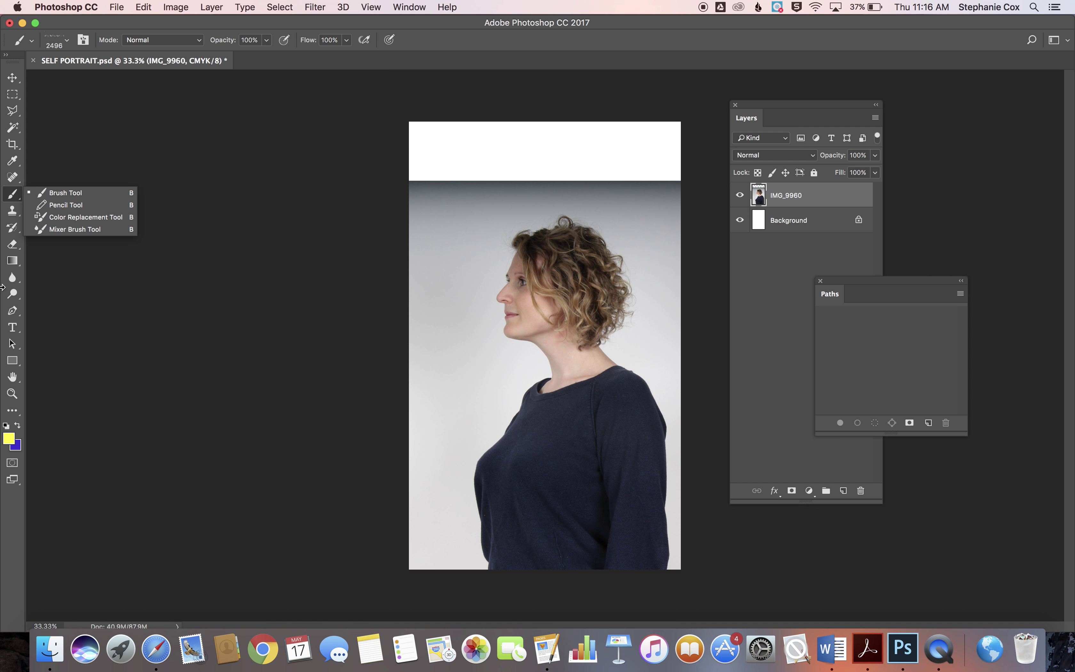
{"action": "left_click", "coordinate": [15, 314]}
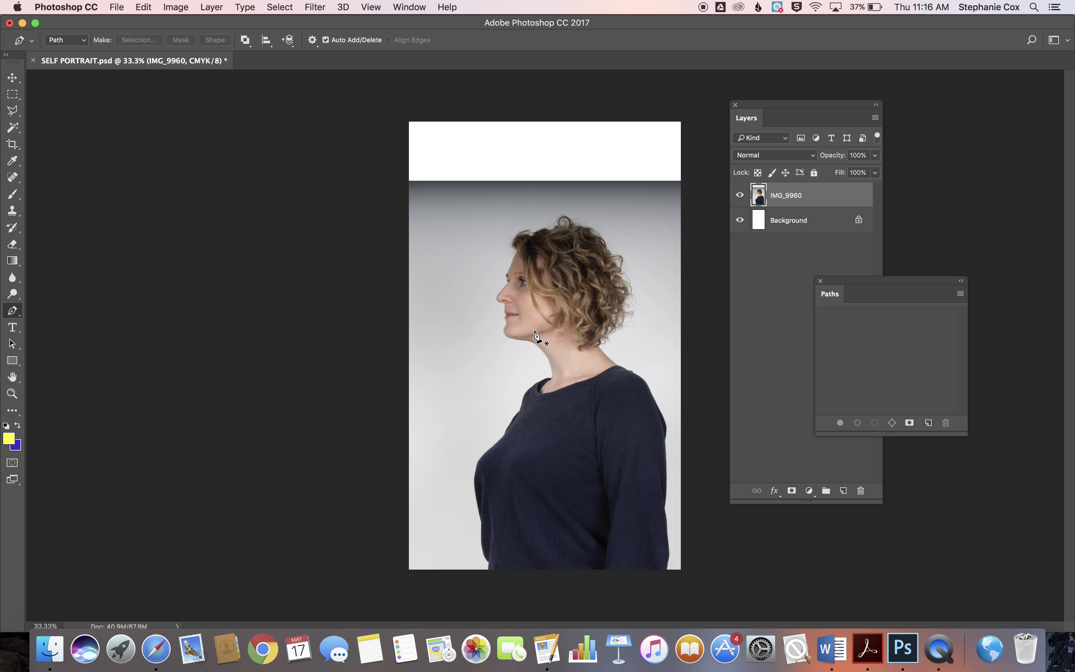
{"action": "key", "text": "super+equal"}
{"action": "key", "text": "super+equal"}
Step: Start the work path at the neckline and curve it up to an anchor under the jaw
{"action": "scroll", "coordinate": [537, 351], "scroll_direction": "right", "scroll_amount": 5}
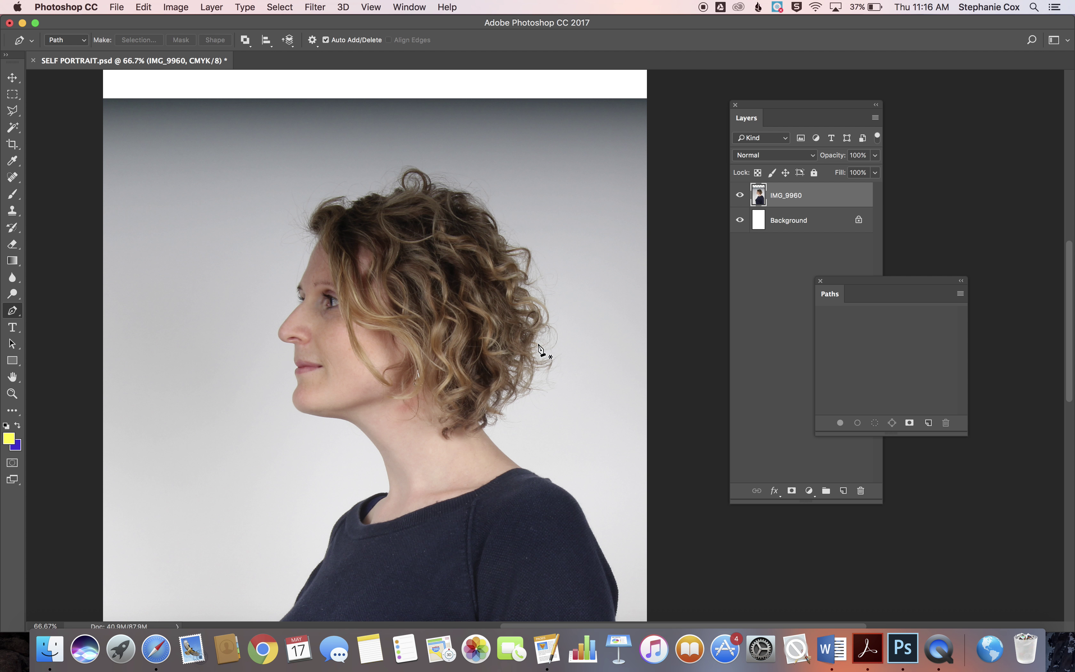
{"action": "left_click", "coordinate": [389, 491]}
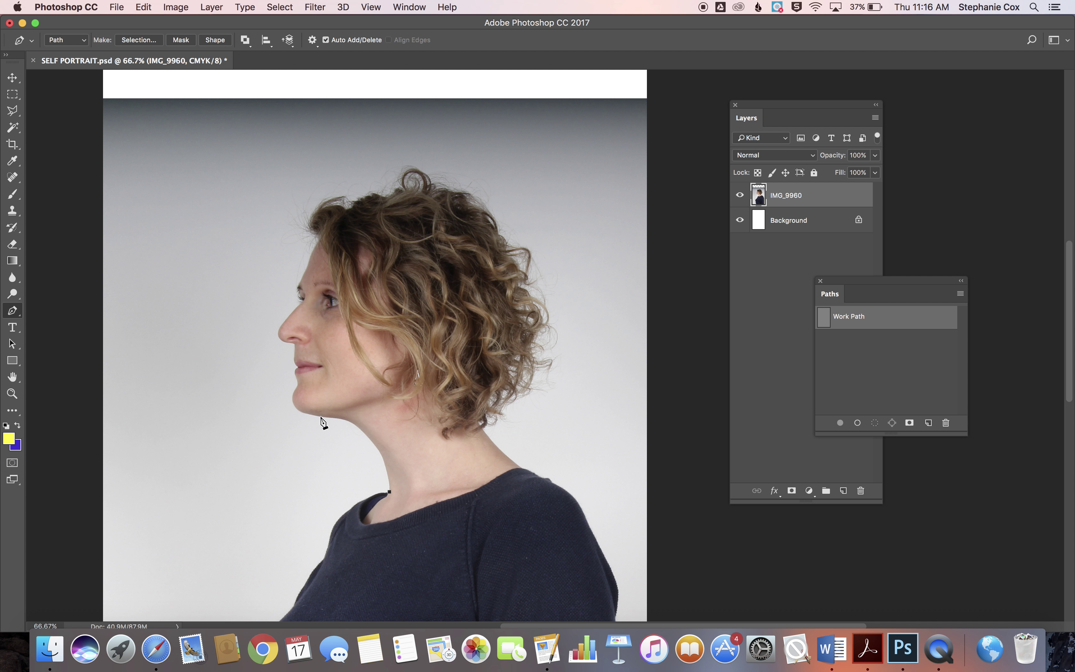
{"action": "left_click_drag", "start_coordinate": [327, 419], "coordinate": [302, 380]}
{"action": "key", "text": "super+z"}
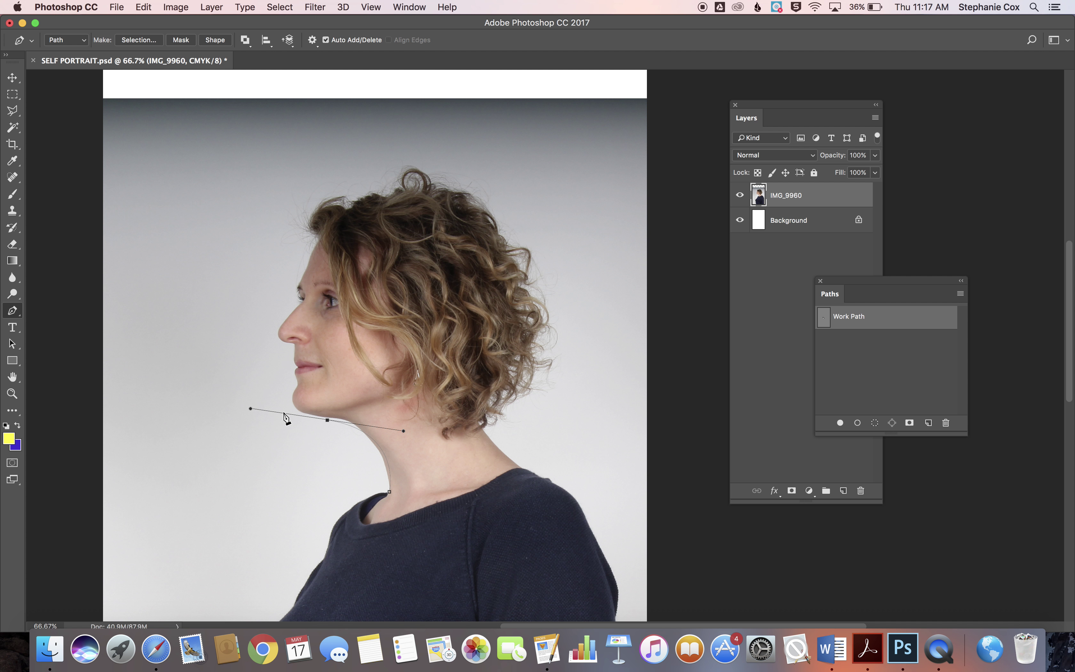
{"action": "right_click", "coordinate": [326, 418]}
{"action": "left_click", "coordinate": [329, 424]}
{"action": "left_click", "coordinate": [330, 418]}
{"action": "left_click_drag", "start_coordinate": [329, 418], "coordinate": [271, 407]}
Step: Add curved anchors at the chin, under the nose and at the eye corner
{"action": "left_click_drag", "start_coordinate": [296, 390], "coordinate": [309, 363]}
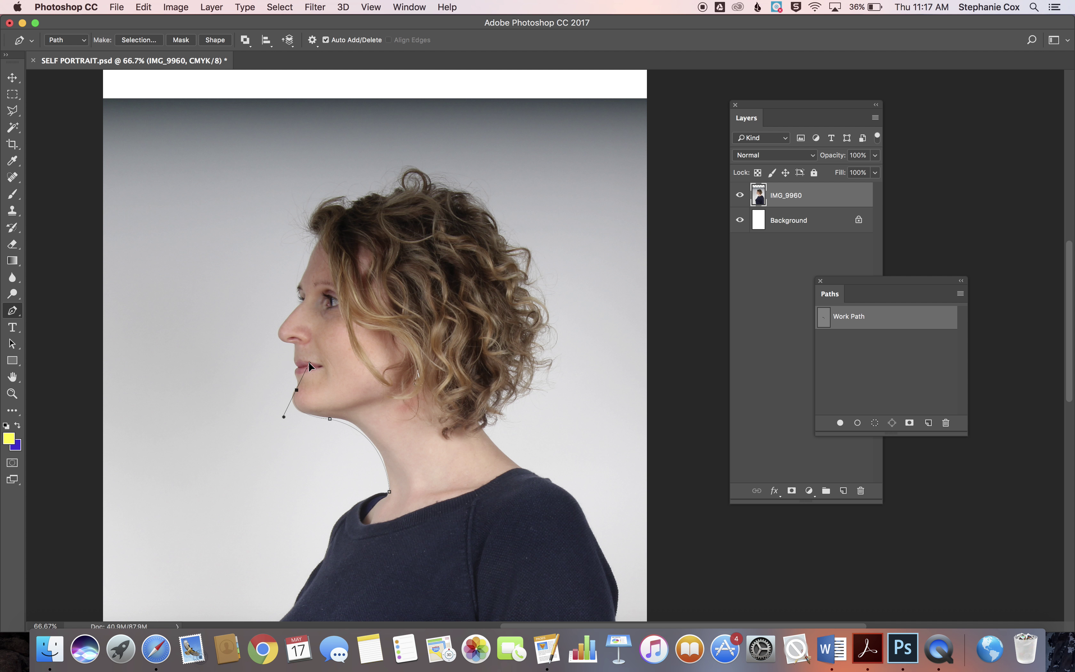
{"action": "left_click", "coordinate": [296, 389], "text": "alt"}
{"action": "left_click_drag", "start_coordinate": [295, 345], "coordinate": [300, 330]}
{"action": "left_click_drag", "start_coordinate": [302, 302], "coordinate": [351, 253]}
{"action": "left_click", "coordinate": [303, 301], "text": "alt"}
{"action": "left_click_drag", "start_coordinate": [318, 243], "coordinate": [362, 197]}
{"action": "key", "text": "super+z"}
{"action": "left_click_drag", "start_coordinate": [483, 413], "coordinate": [377, 617]}
Step: Add curved anchors over the top of the head and down the back of the neck
{"action": "key", "text": "super+z"}
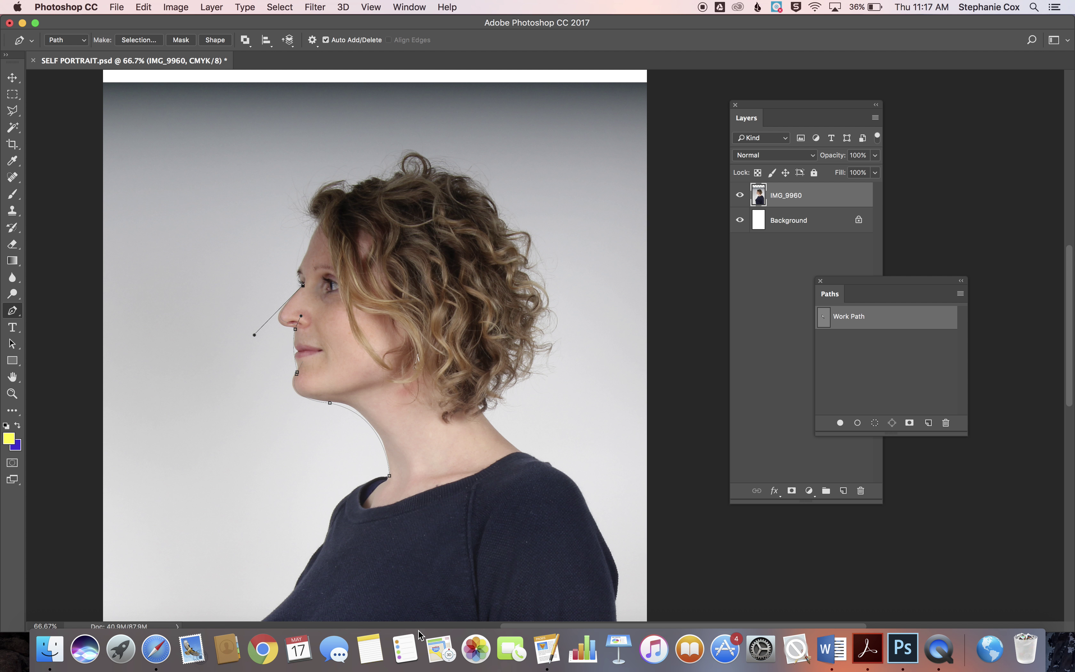
{"action": "left_click_drag", "start_coordinate": [441, 168], "coordinate": [580, 177]}
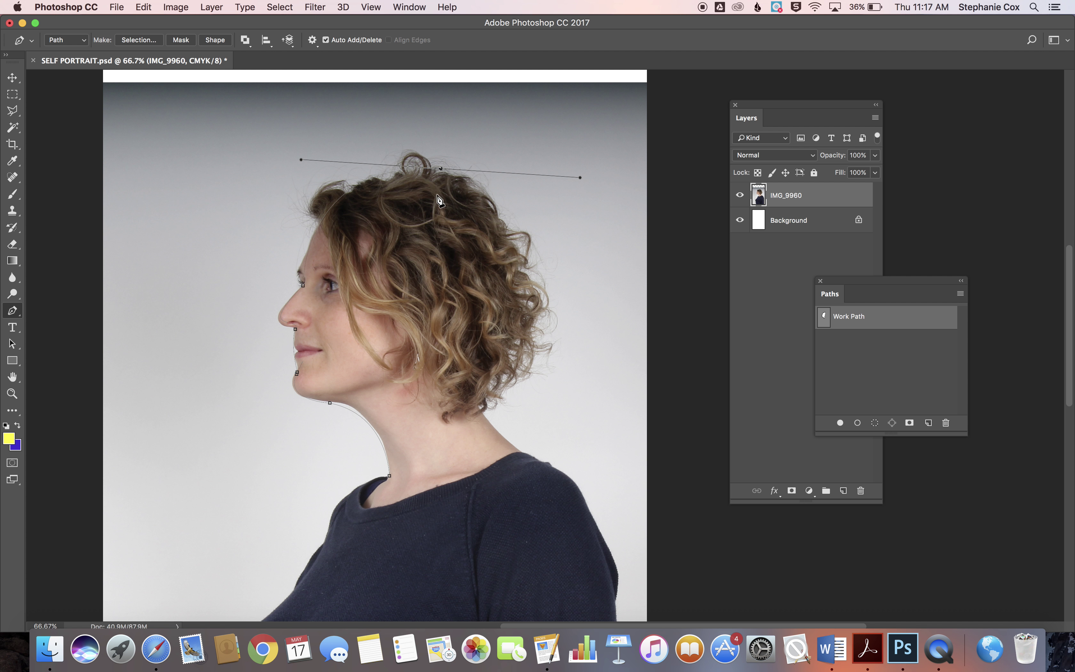
{"action": "left_click", "coordinate": [441, 169], "text": "alt"}
{"action": "left_click_drag", "start_coordinate": [490, 404], "coordinate": [366, 569]}
{"action": "left_click", "coordinate": [490, 403], "text": "alt"}
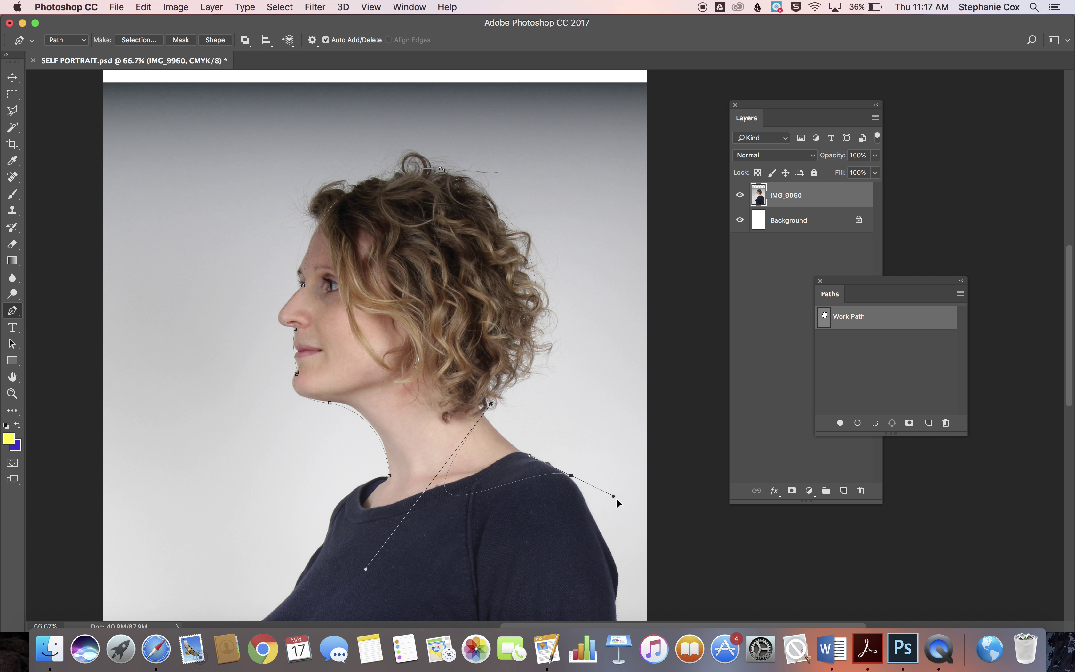
{"action": "left_click", "coordinate": [492, 404], "text": "alt"}
{"action": "key", "text": "super+alt+z"}
{"action": "key", "text": "super+alt+z"}
{"action": "key", "text": "super+alt+z"}
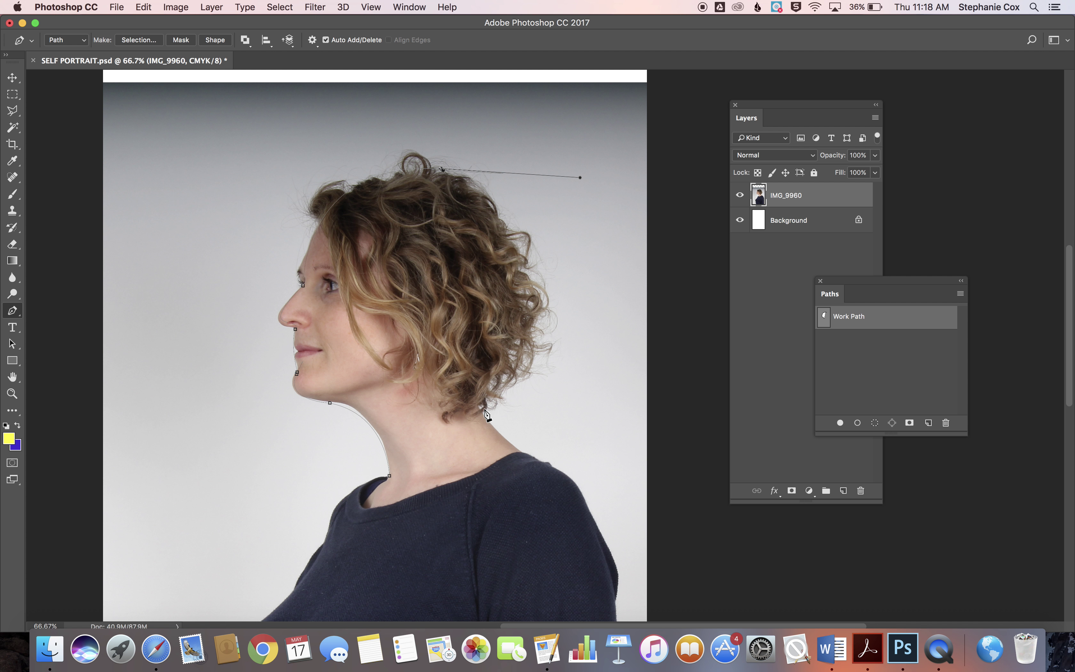
{"action": "left_click_drag", "start_coordinate": [491, 408], "coordinate": [359, 596]}
{"action": "key", "text": "super+alt+z"}
{"action": "key", "text": "super+shift+z"}
{"action": "left_click", "coordinate": [492, 408], "text": "alt"}
Step: Continue down the shoulder and sleeve, across the bottom and up the chest, closing at the neckline
{"action": "left_click_drag", "start_coordinate": [600, 528], "coordinate": [573, 603]}
{"action": "scroll", "coordinate": [615, 613], "scroll_direction": "down", "scroll_amount": 2}
{"action": "scroll", "coordinate": [616, 613], "scroll_direction": "down", "scroll_amount": 6}
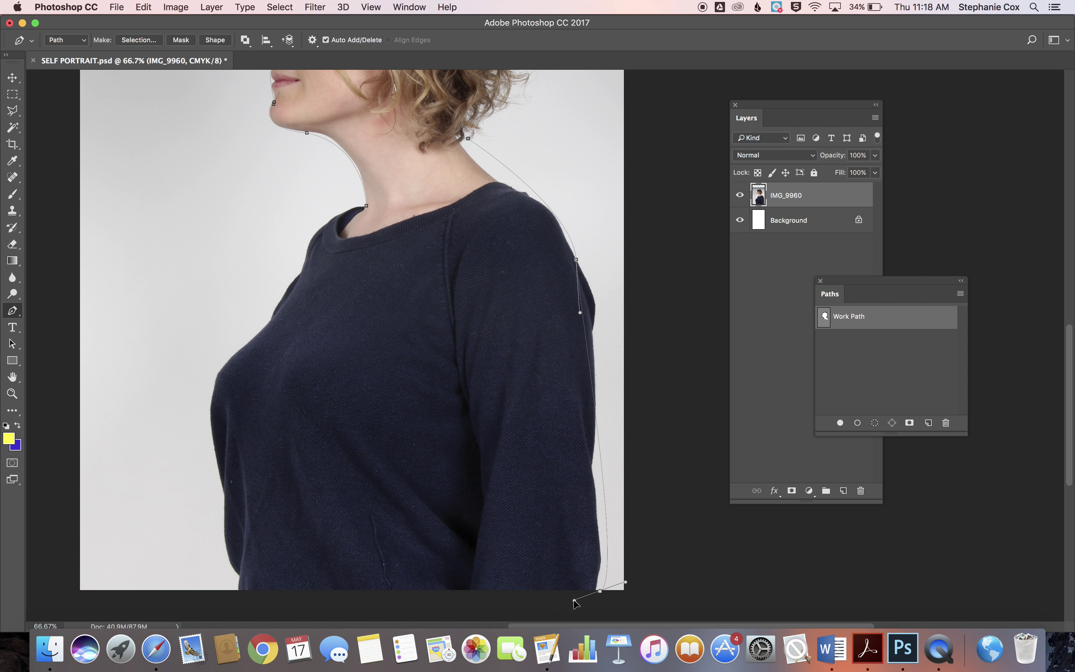
{"action": "left_click", "coordinate": [235, 598]}
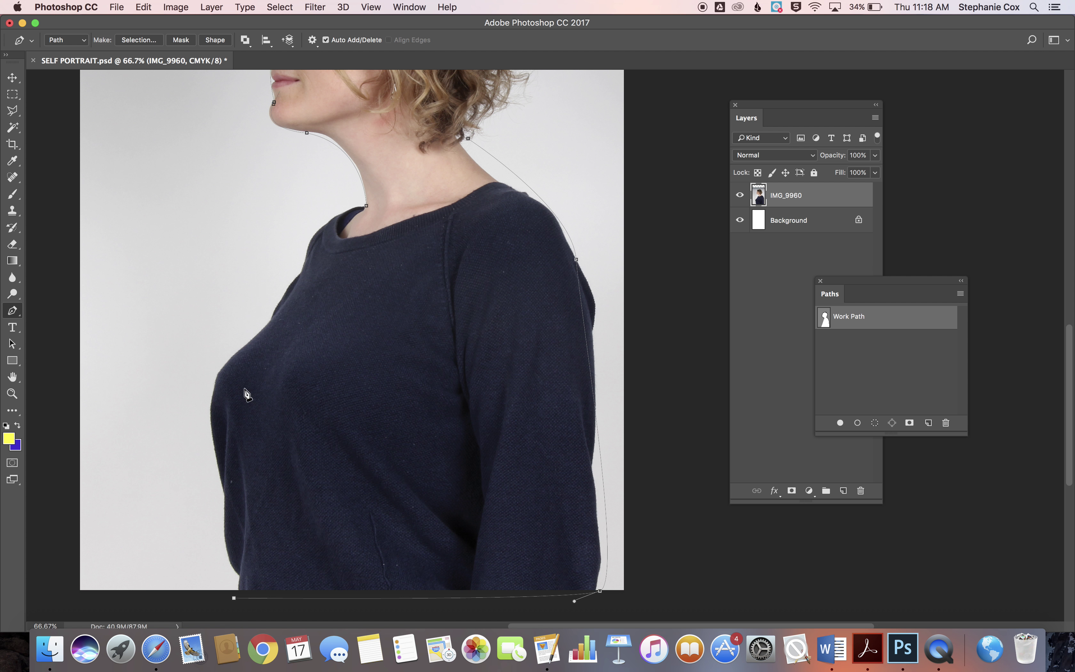
{"action": "left_click_drag", "start_coordinate": [262, 323], "coordinate": [389, 211]}
{"action": "scroll", "coordinate": [327, 291], "scroll_direction": "up", "scroll_amount": 2}
{"action": "left_click", "coordinate": [376, 254]}
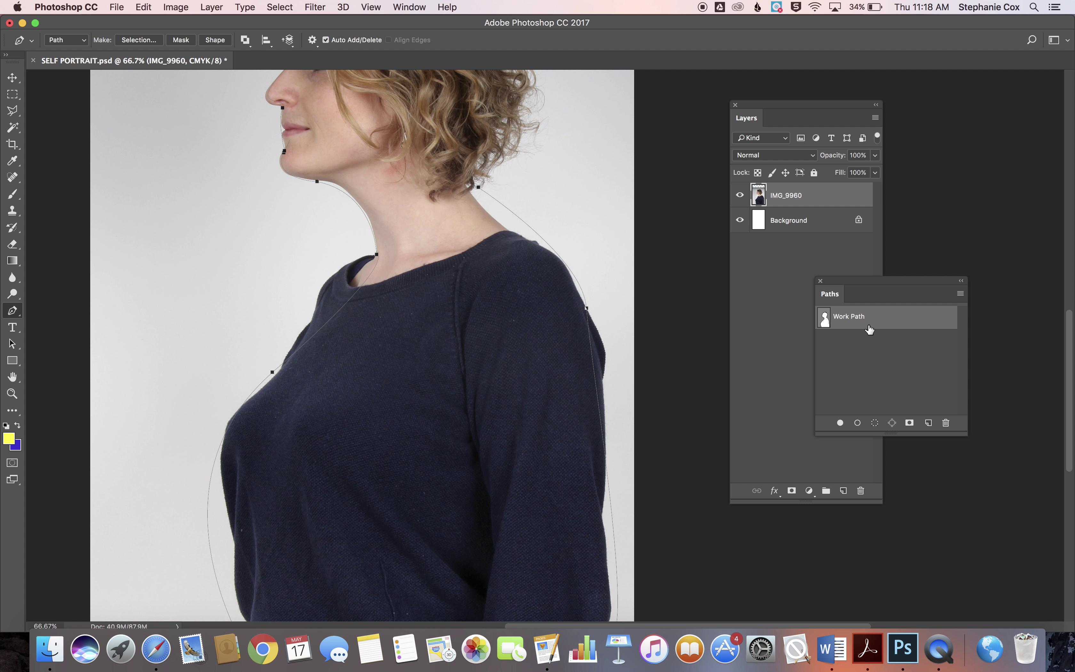
Step: Turn the Work Path into a selection with a 3-pixel feather
{"action": "right_click", "coordinate": [863, 316]}
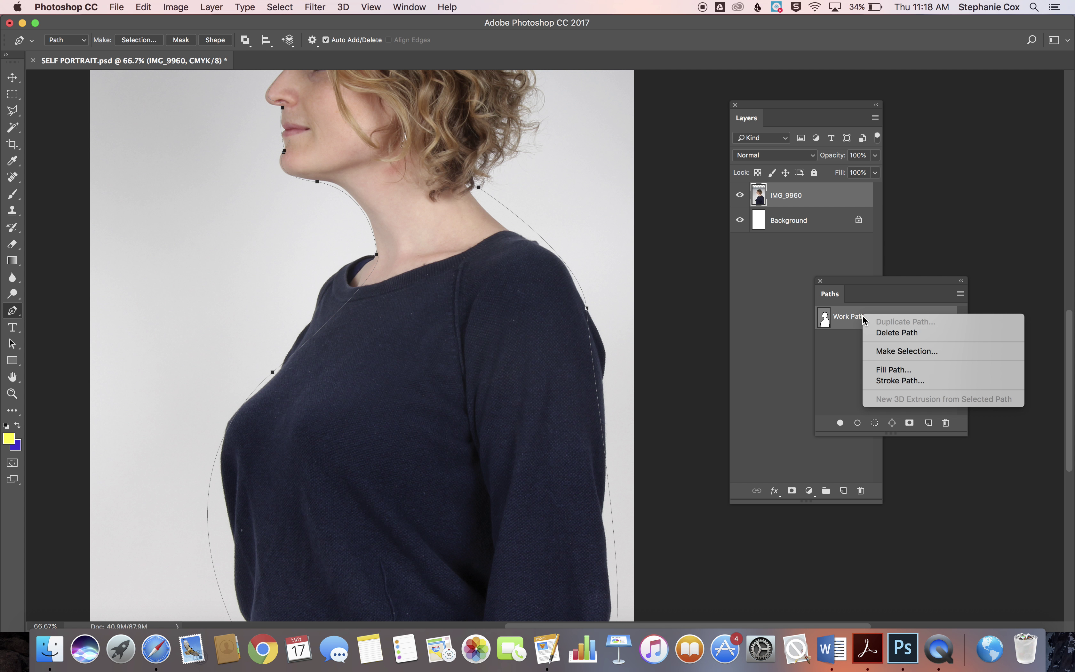
{"action": "left_click", "coordinate": [907, 351]}
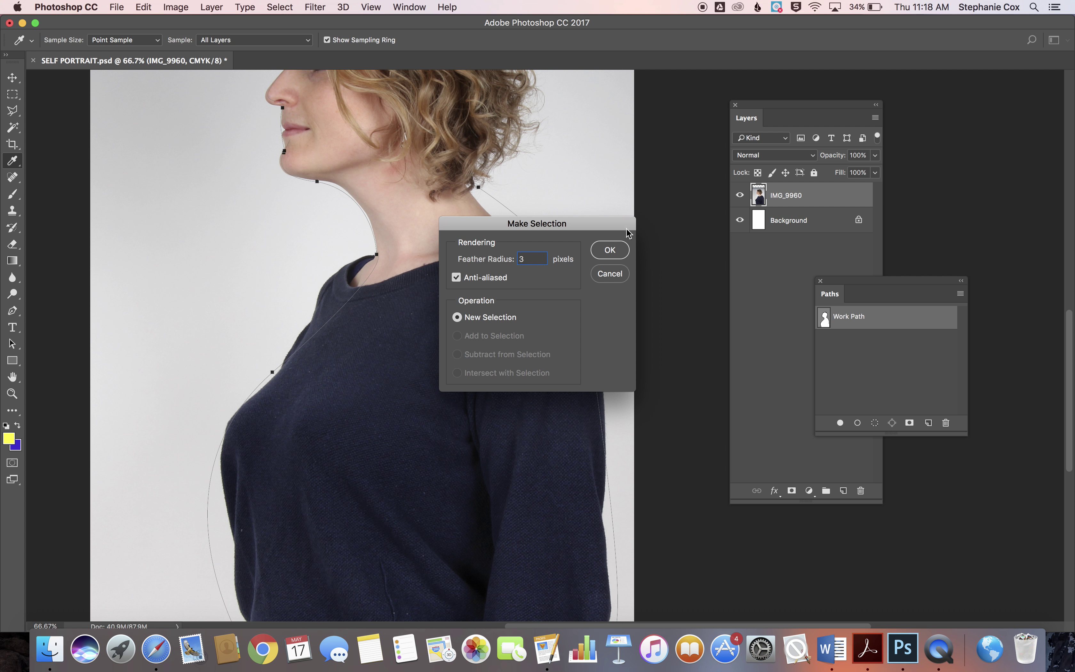
{"action": "left_click", "coordinate": [609, 250]}
{"action": "scroll", "coordinate": [179, 221], "scroll_direction": "up", "scroll_amount": 5}
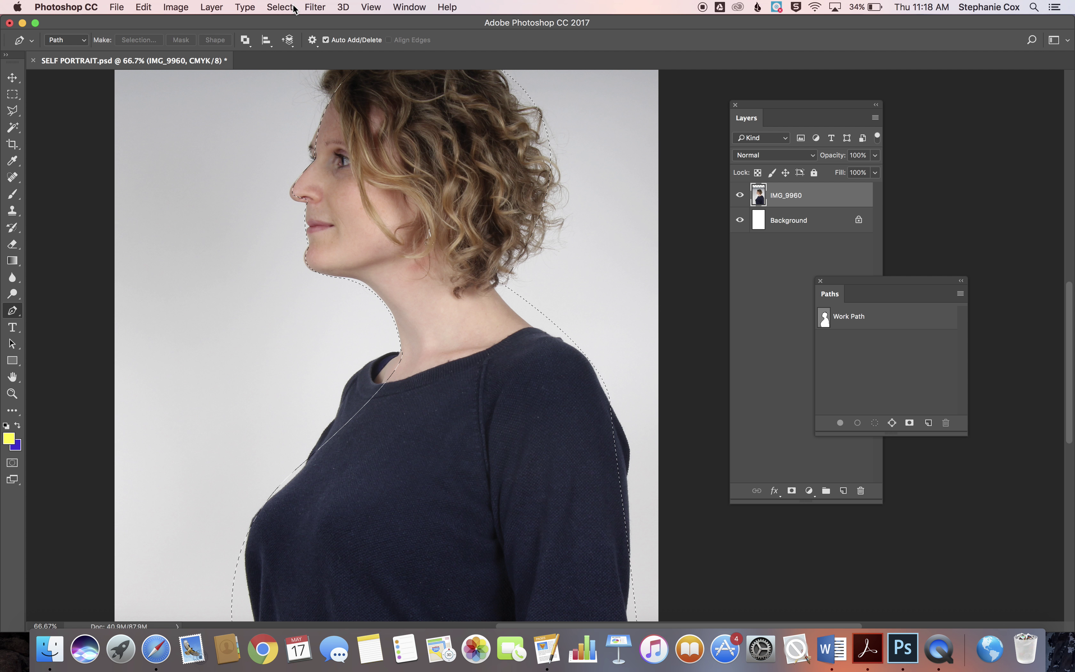
Step: Copy the selected figure onto a new Layer 1 and hide the IMG_9960 layer
{"action": "key", "text": "super+c"}
{"action": "key", "text": "super+v"}
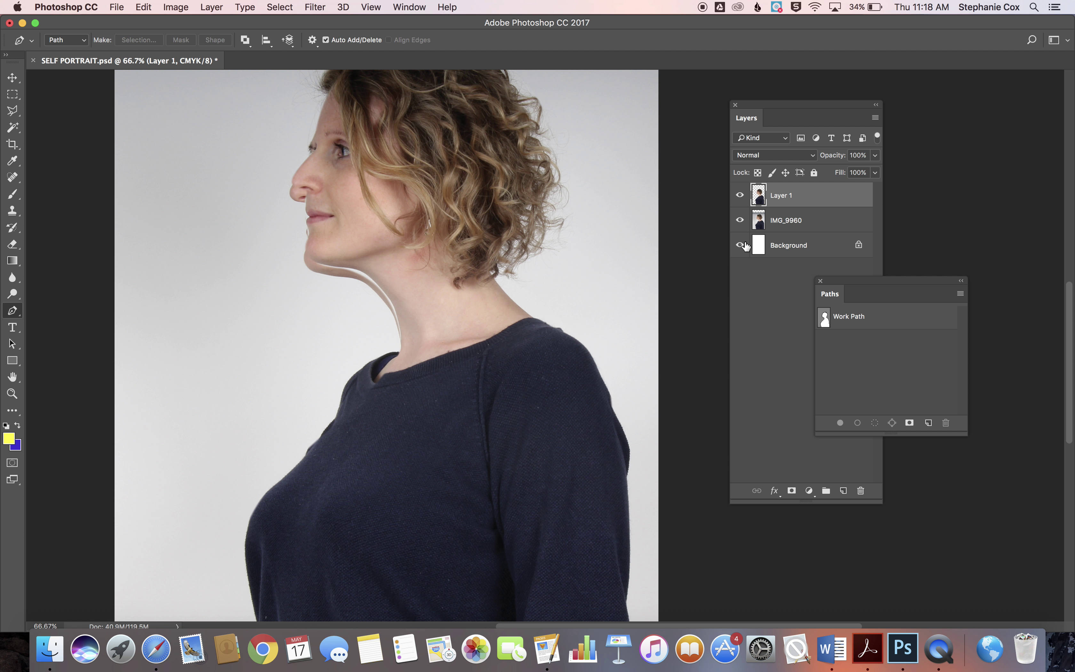
{"action": "left_click", "coordinate": [740, 221]}
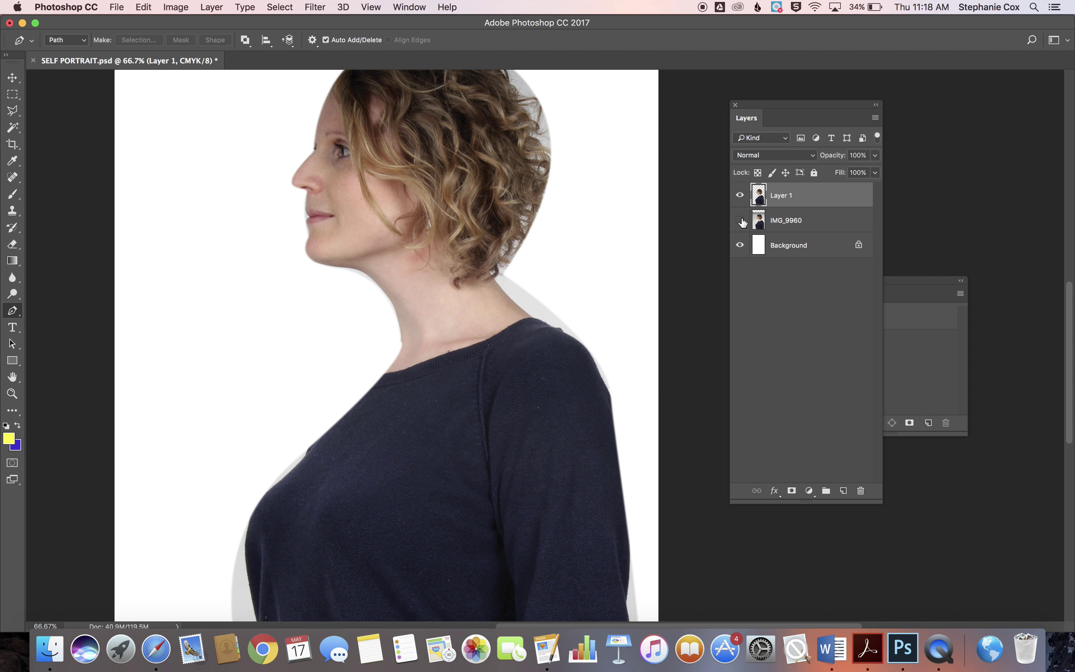
{"action": "scroll", "coordinate": [270, 391], "scroll_direction": "up", "scroll_amount": 2}
{"action": "scroll", "coordinate": [270, 390], "scroll_direction": "down", "scroll_amount": 7}
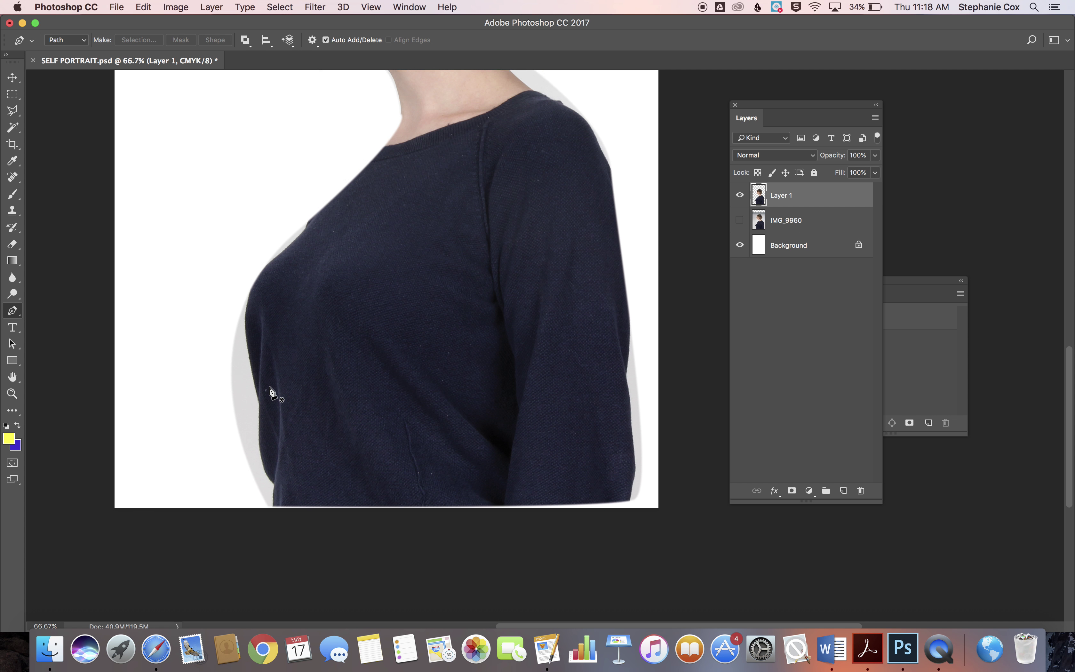
{"action": "scroll", "coordinate": [269, 391], "scroll_direction": "up", "scroll_amount": 5}
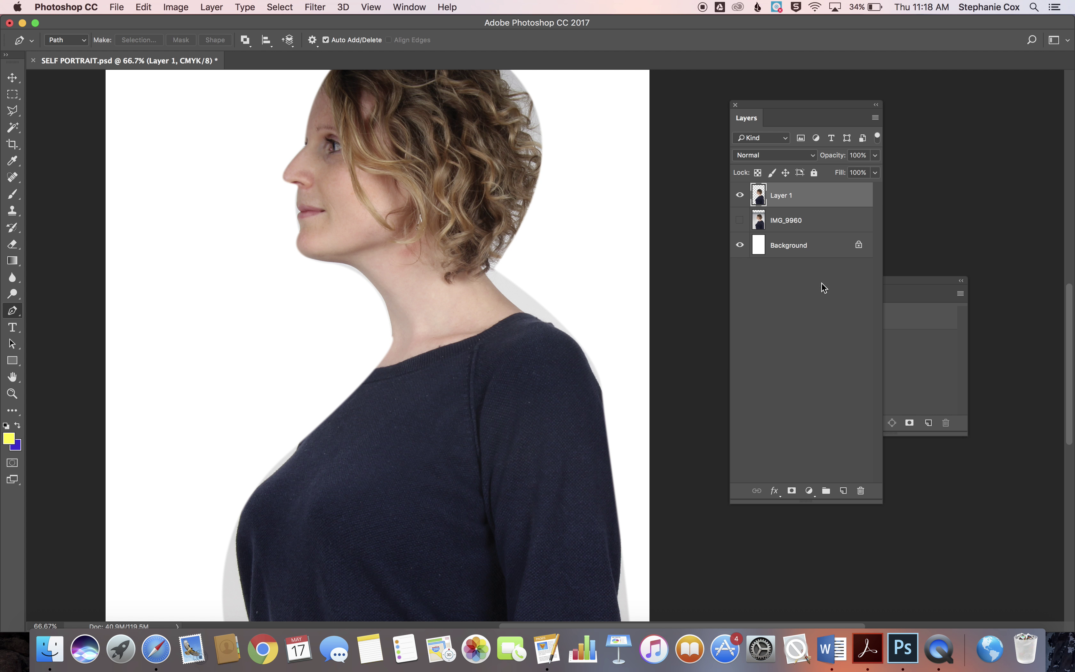
{"action": "left_click", "coordinate": [905, 367]}
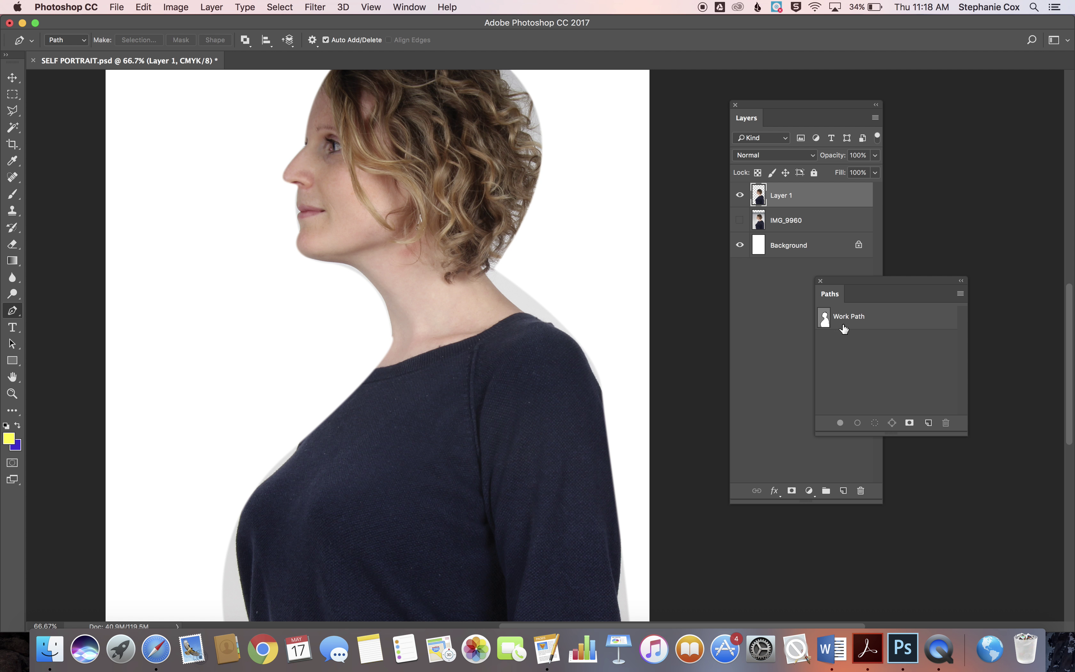
Step: Place the seaside screenshot as a linked file and move it down over the body
{"action": "left_click", "coordinate": [128, 8]}
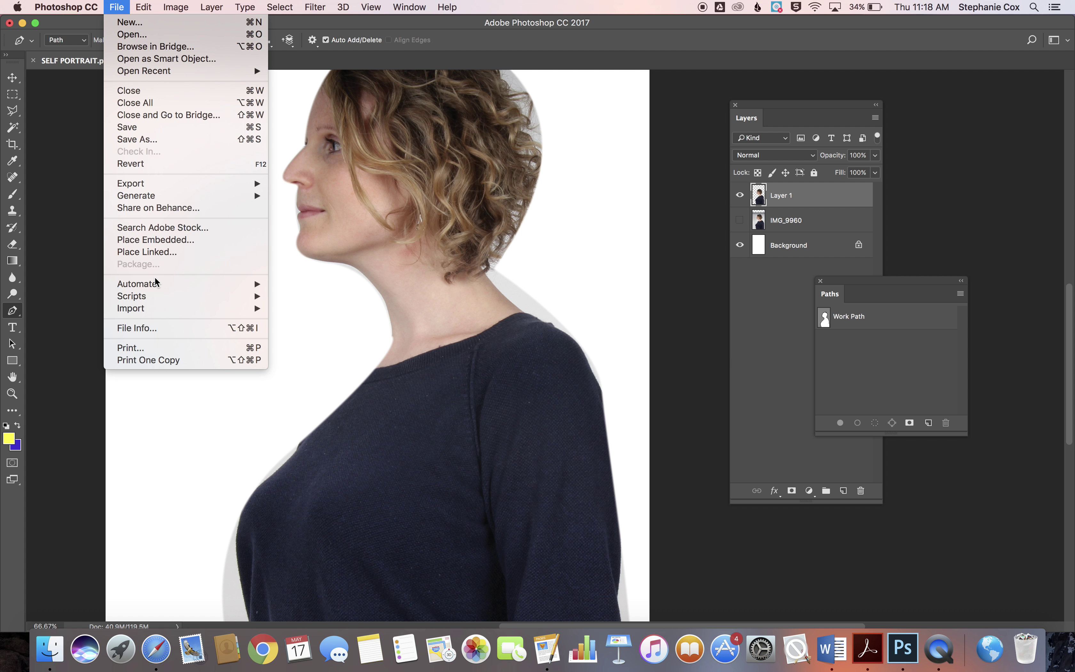
{"action": "left_click", "coordinate": [174, 253]}
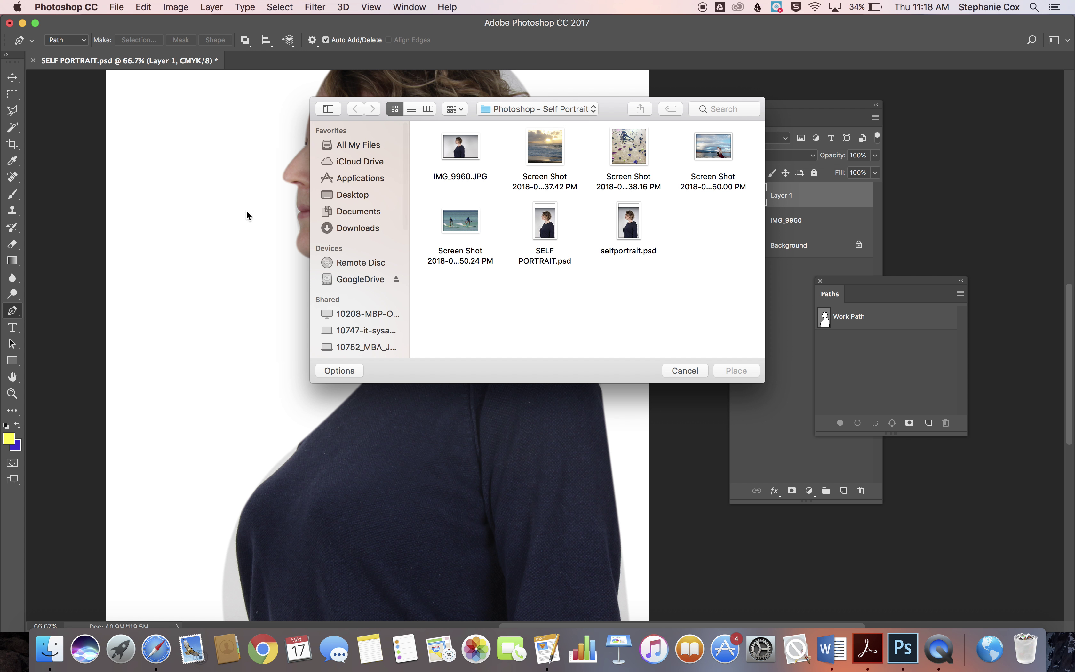
{"action": "left_click", "coordinate": [724, 153]}
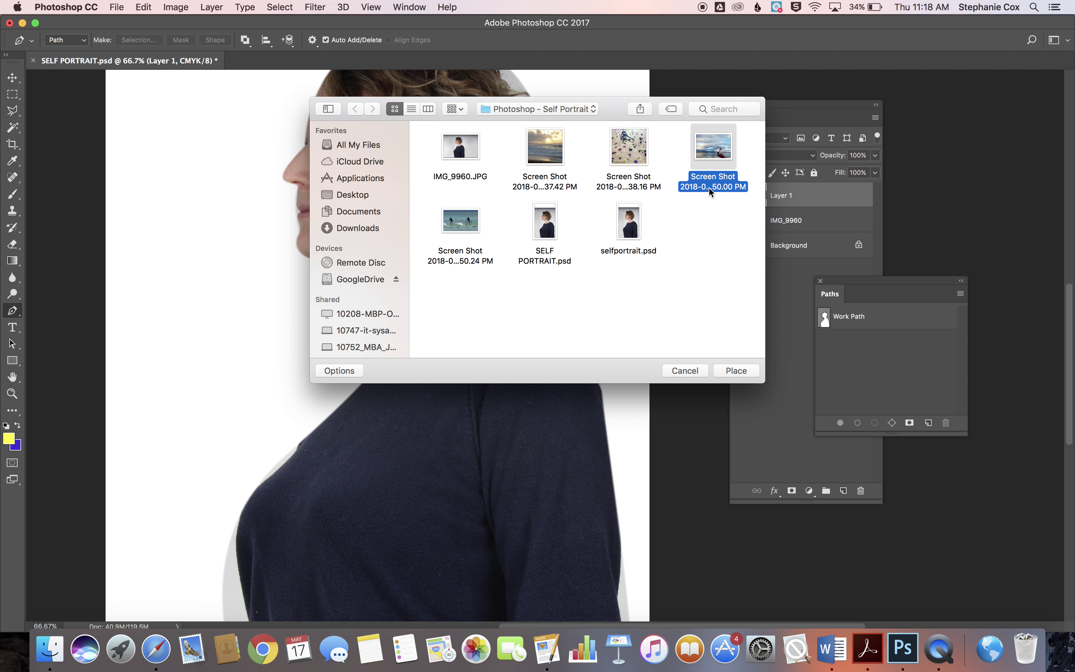
{"action": "left_click", "coordinate": [729, 375]}
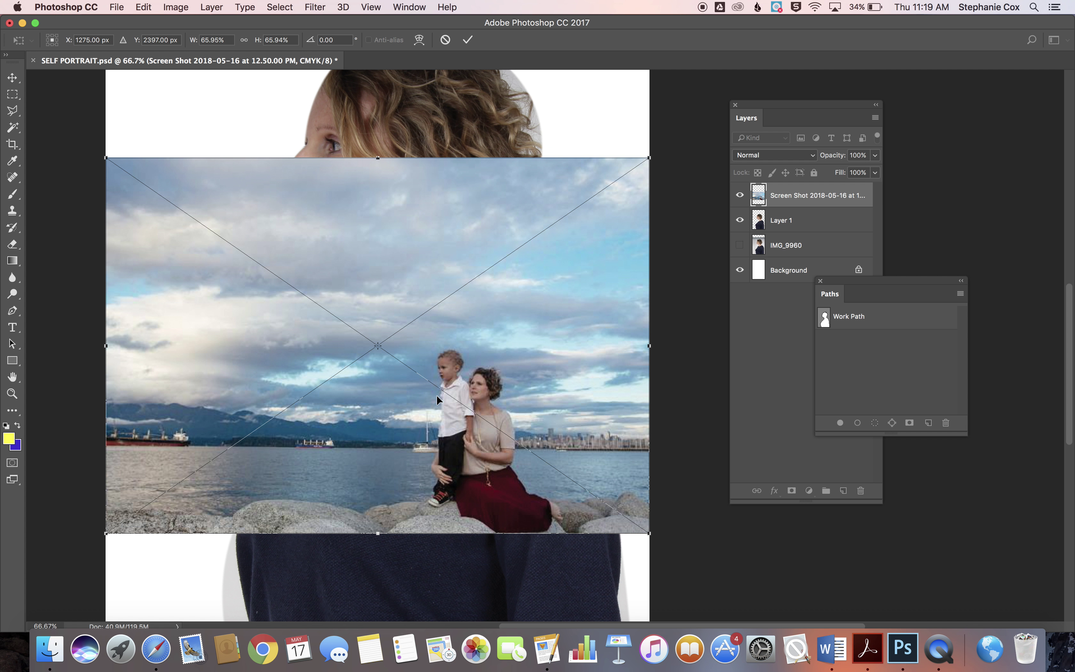
{"action": "scroll", "coordinate": [438, 400], "scroll_direction": "down", "scroll_amount": 5}
{"action": "left_click_drag", "start_coordinate": [526, 273], "coordinate": [591, 498]}
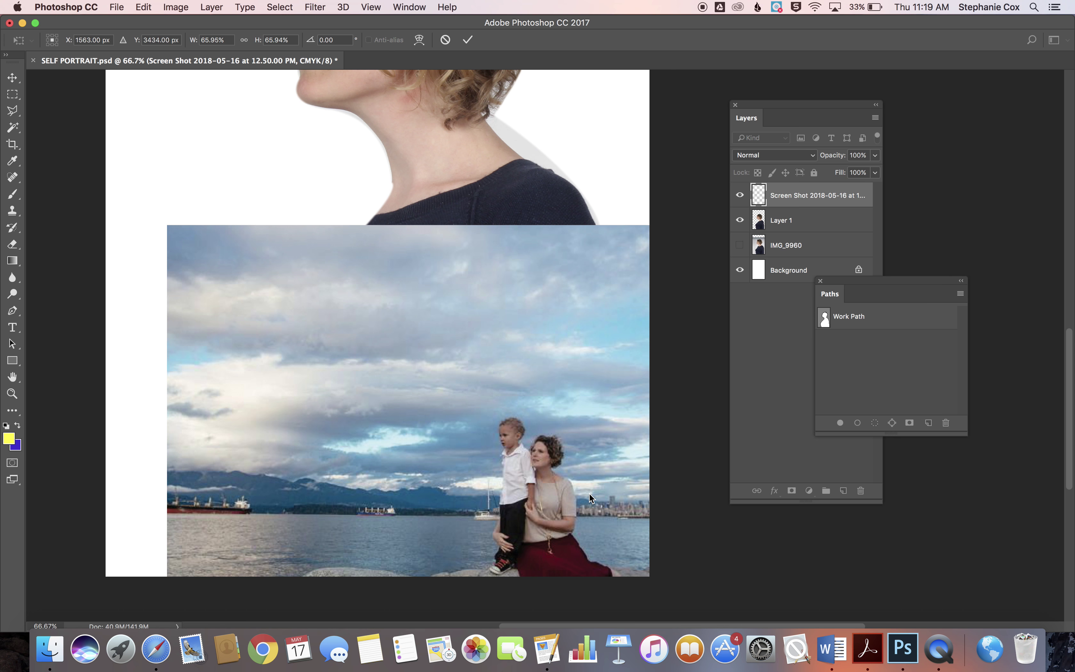
{"action": "key", "text": "p"}
{"action": "left_click", "coordinate": [865, 325]}
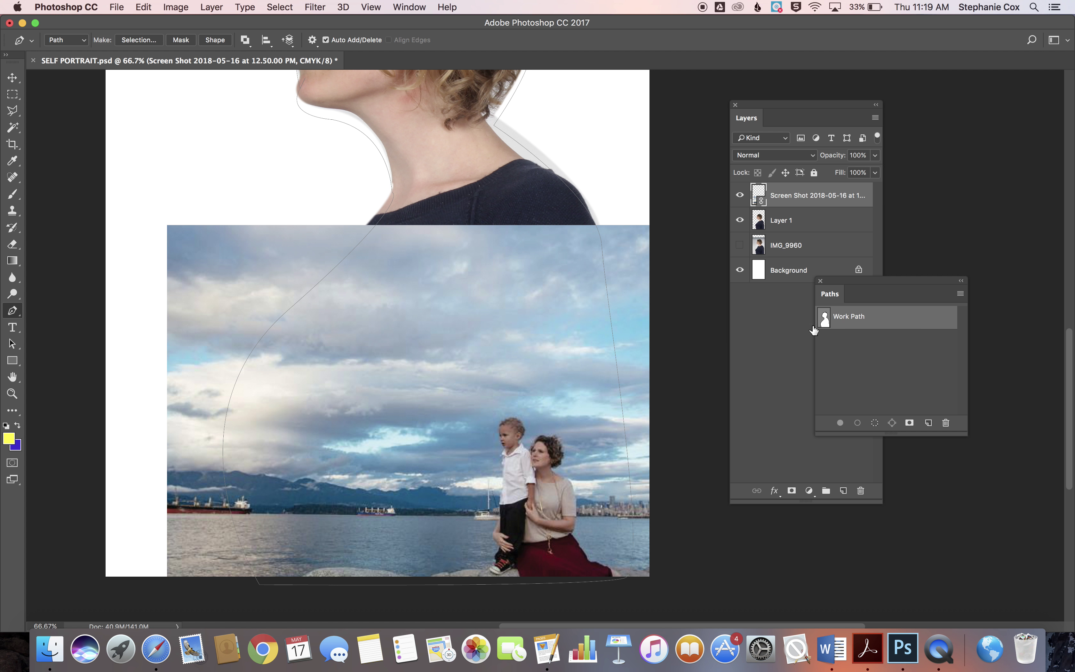
Step: Load the Work Path as a selection and copy the seaside photo inside it to Layer 2
{"action": "right_click", "coordinate": [862, 324]}
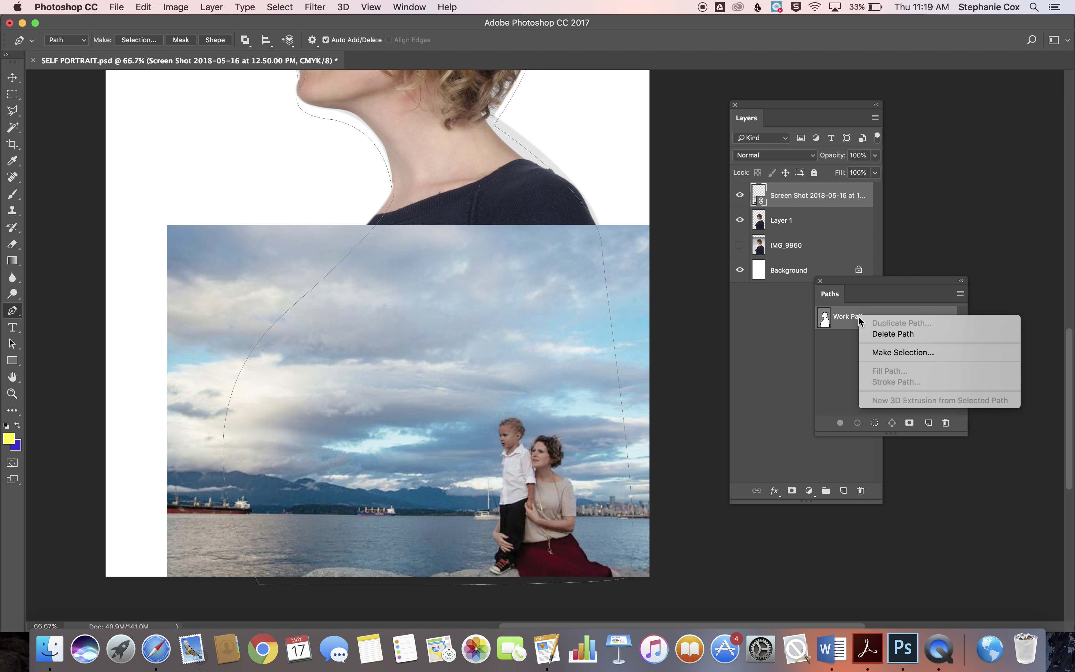
{"action": "left_click", "coordinate": [890, 353]}
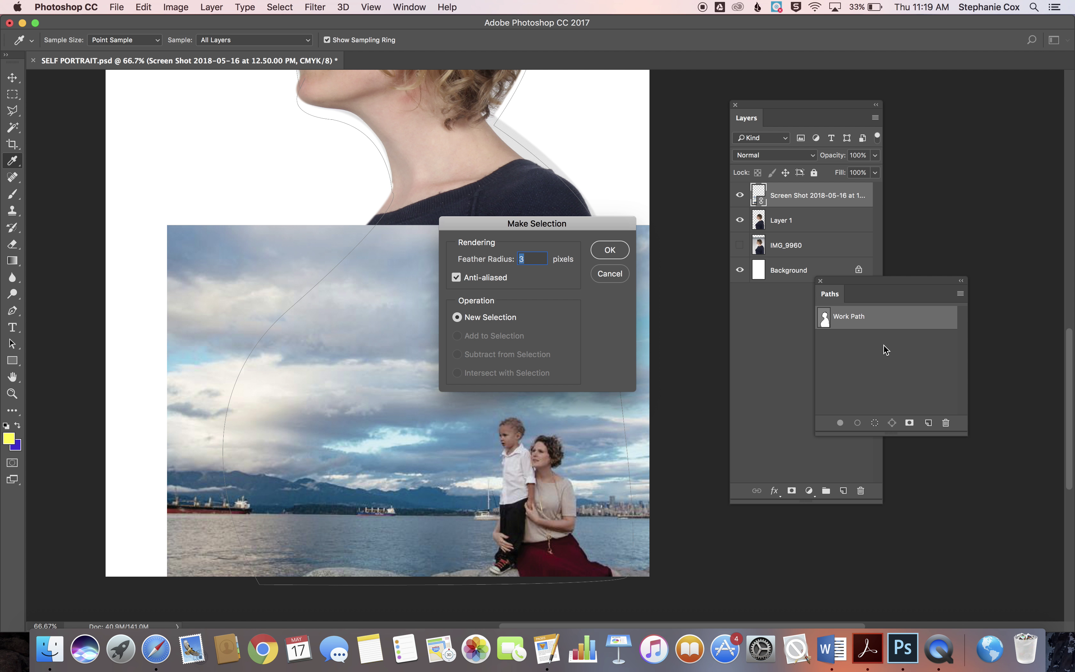
{"action": "key", "text": "Return"}
{"action": "key", "text": "super+c"}
{"action": "key", "text": "super+v"}
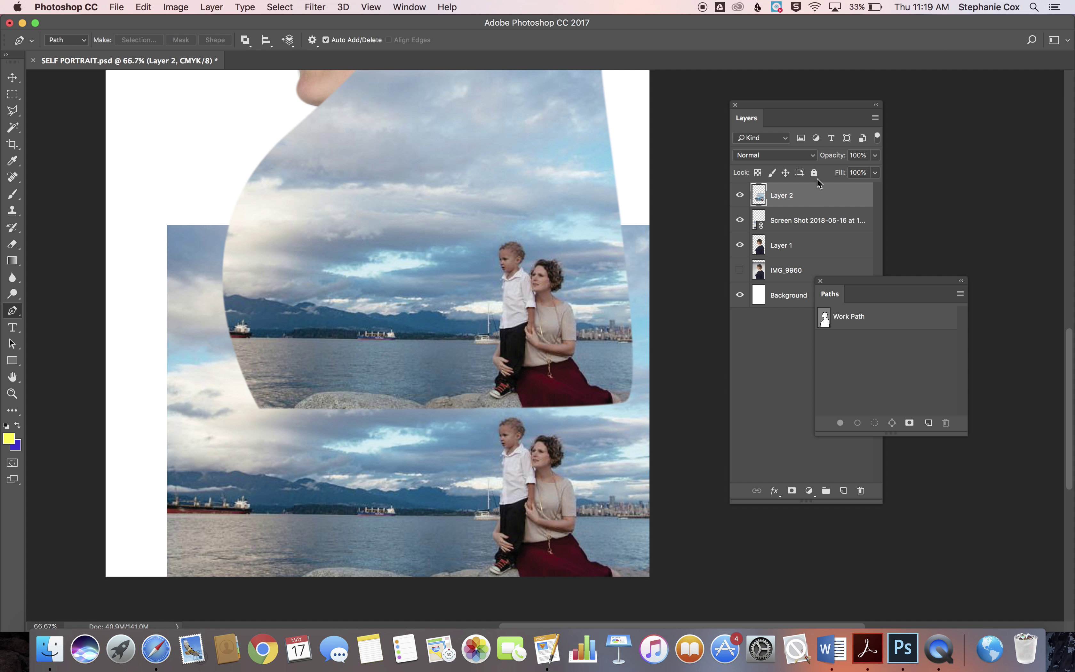
{"action": "key", "text": "super+z"}
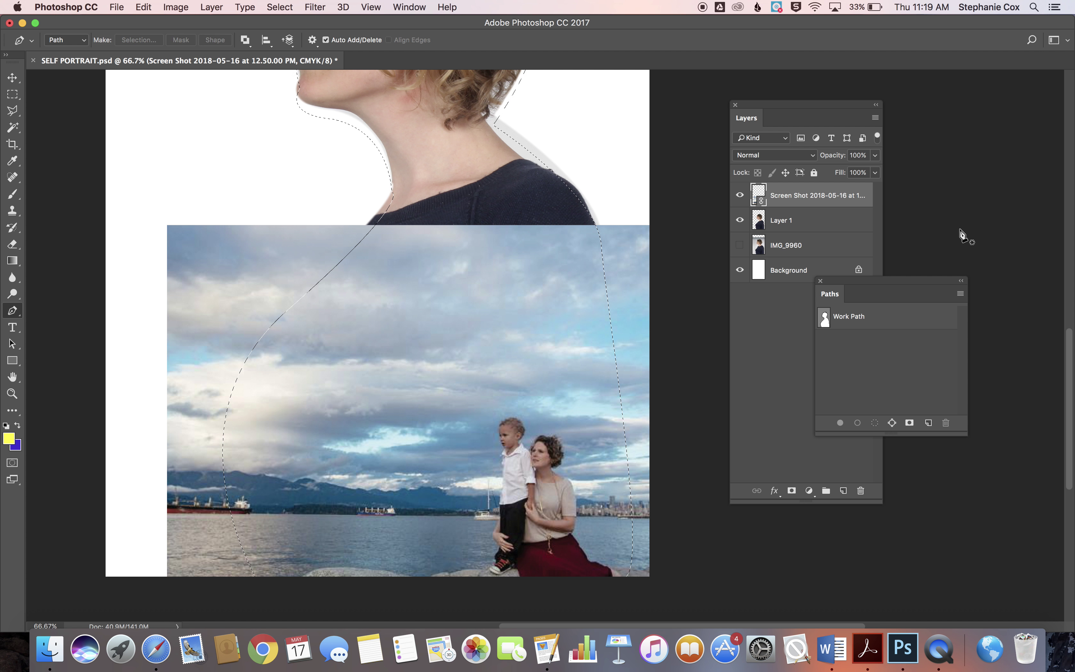
{"action": "key", "text": "super+v"}
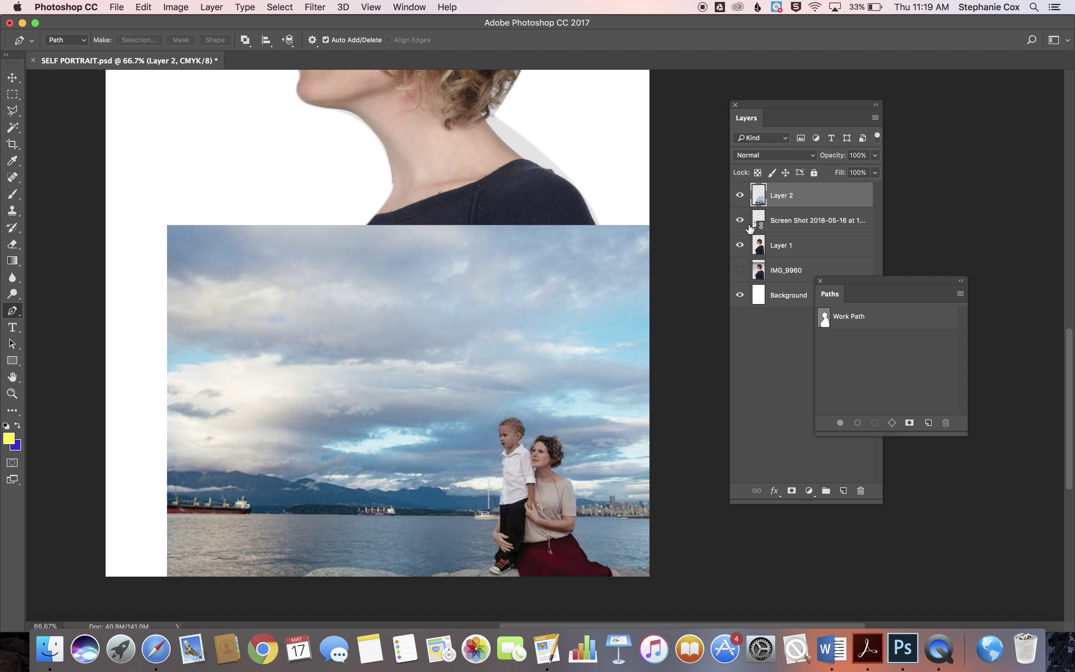
Step: Hide the full screenshot layer and move the Paths panel aside to reveal the layer rows
{"action": "left_click", "coordinate": [740, 220]}
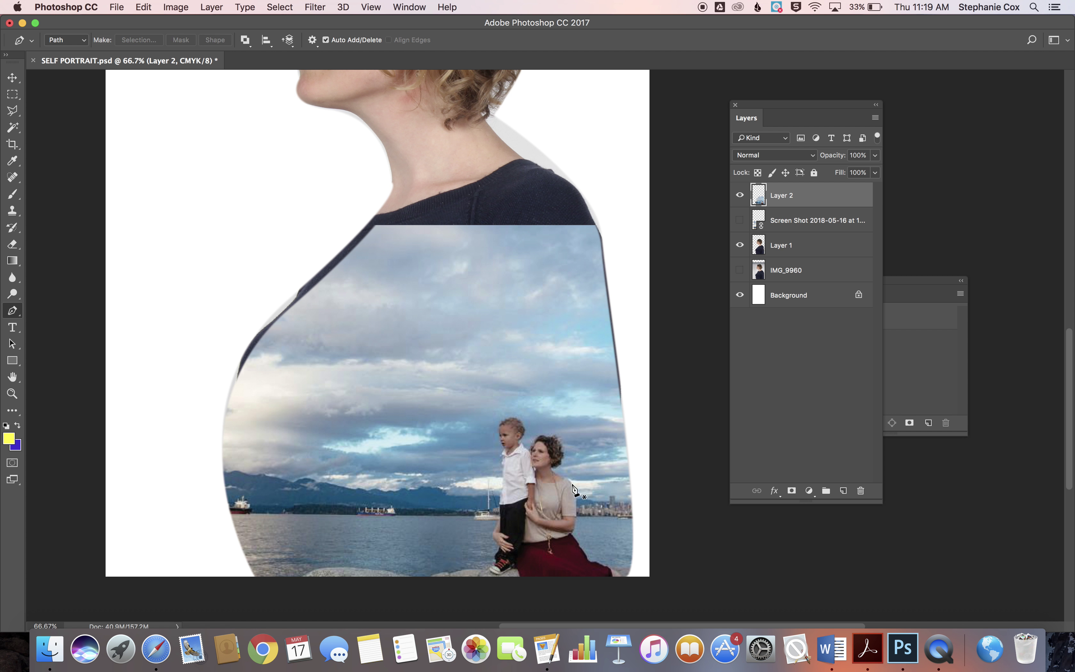
{"action": "scroll", "coordinate": [600, 489], "scroll_direction": "down", "scroll_amount": 3}
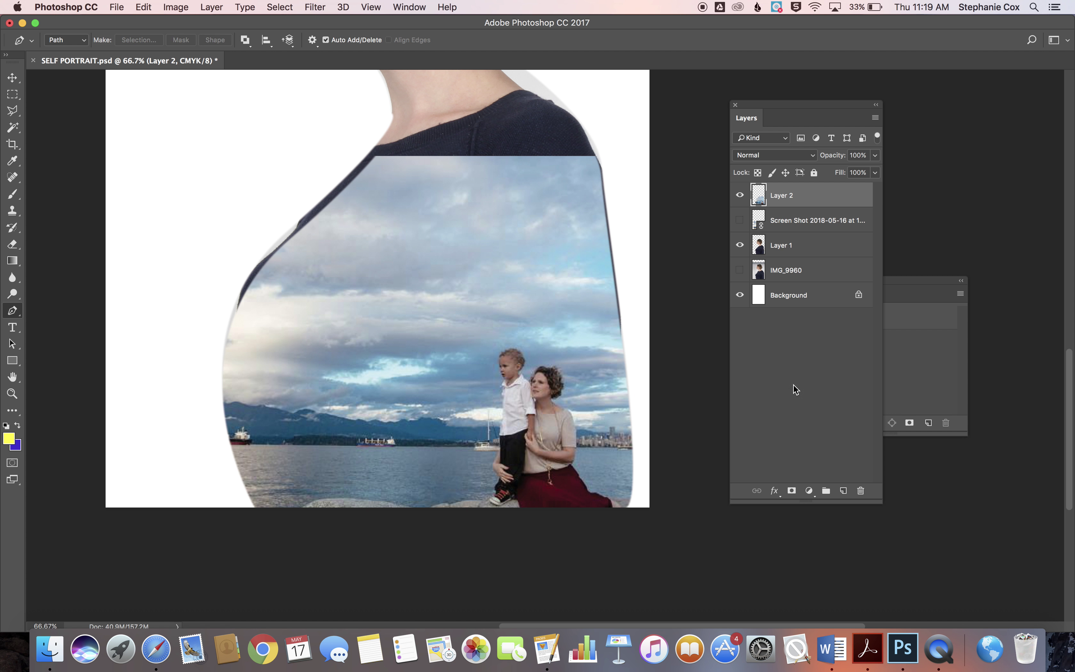
{"action": "left_click", "coordinate": [904, 379]}
{"action": "left_click_drag", "start_coordinate": [889, 293], "coordinate": [766, 283]}
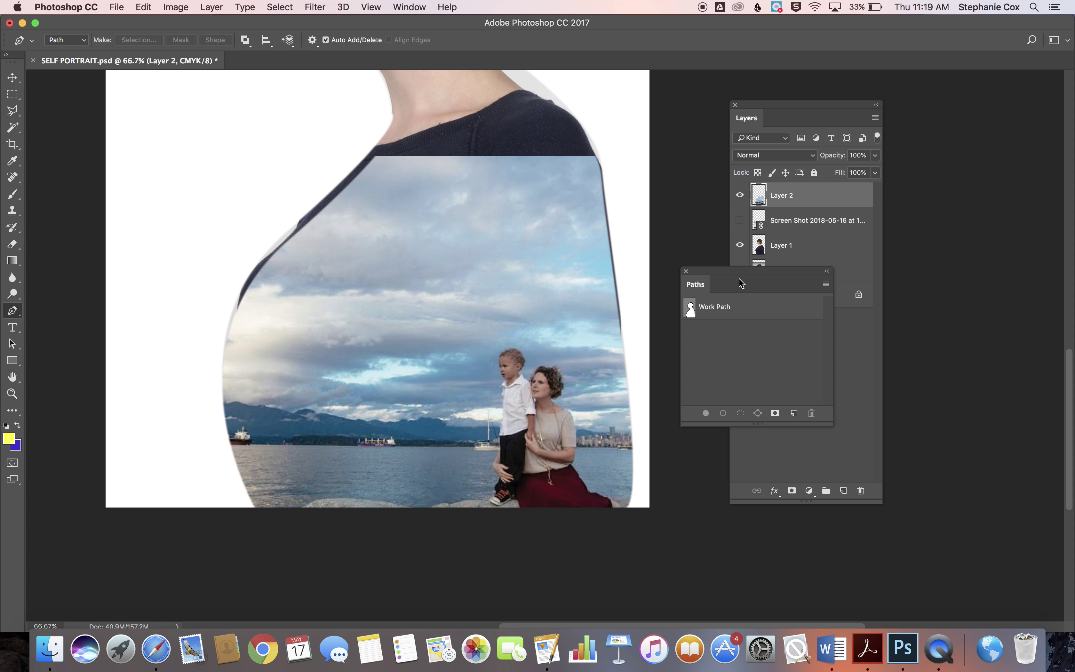
{"action": "left_click_drag", "start_coordinate": [738, 278], "coordinate": [738, 323]}
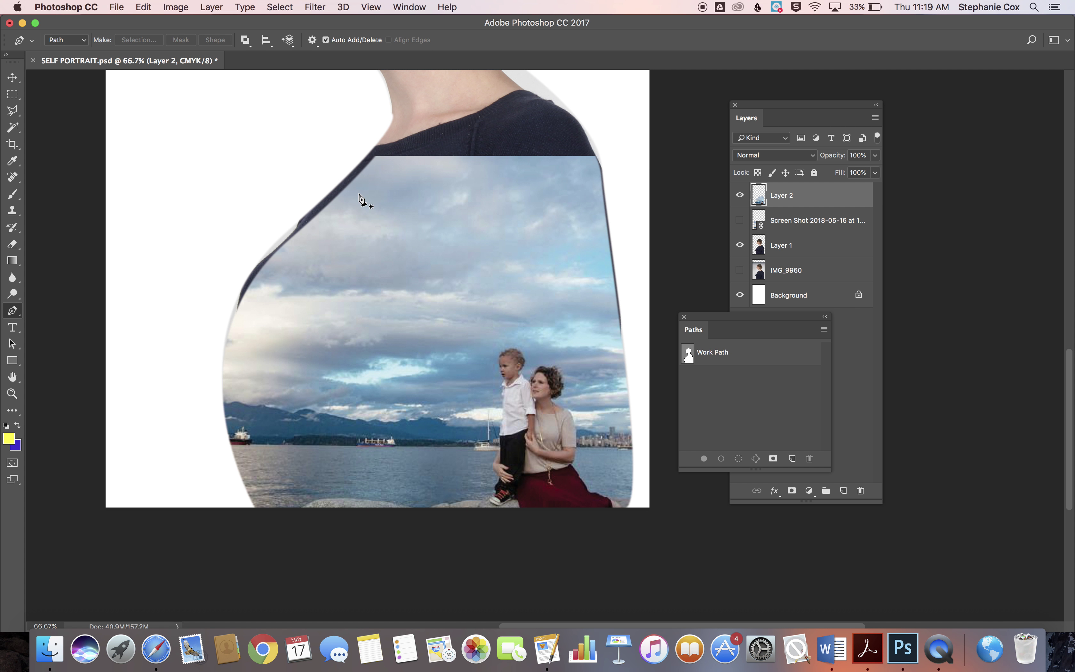